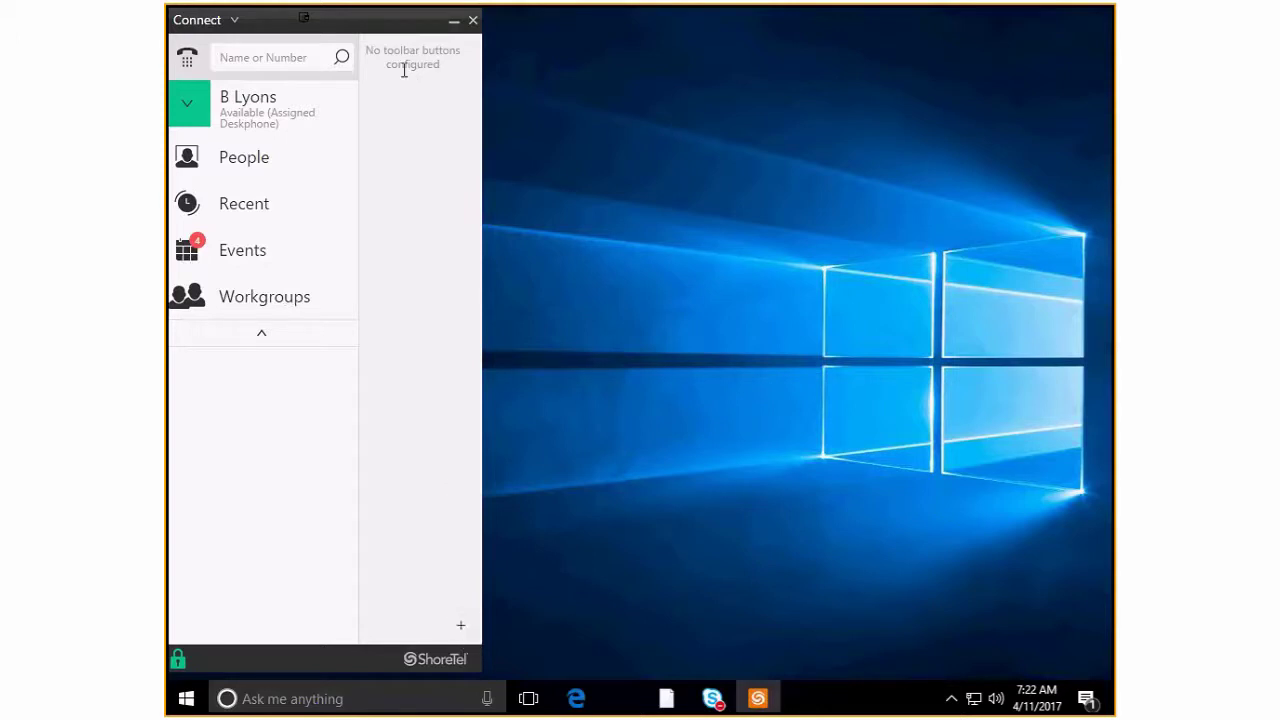
Add the Page, Page WareH and Page CS buttons to the toolbar and close the button selection window.
left_click(460, 627)
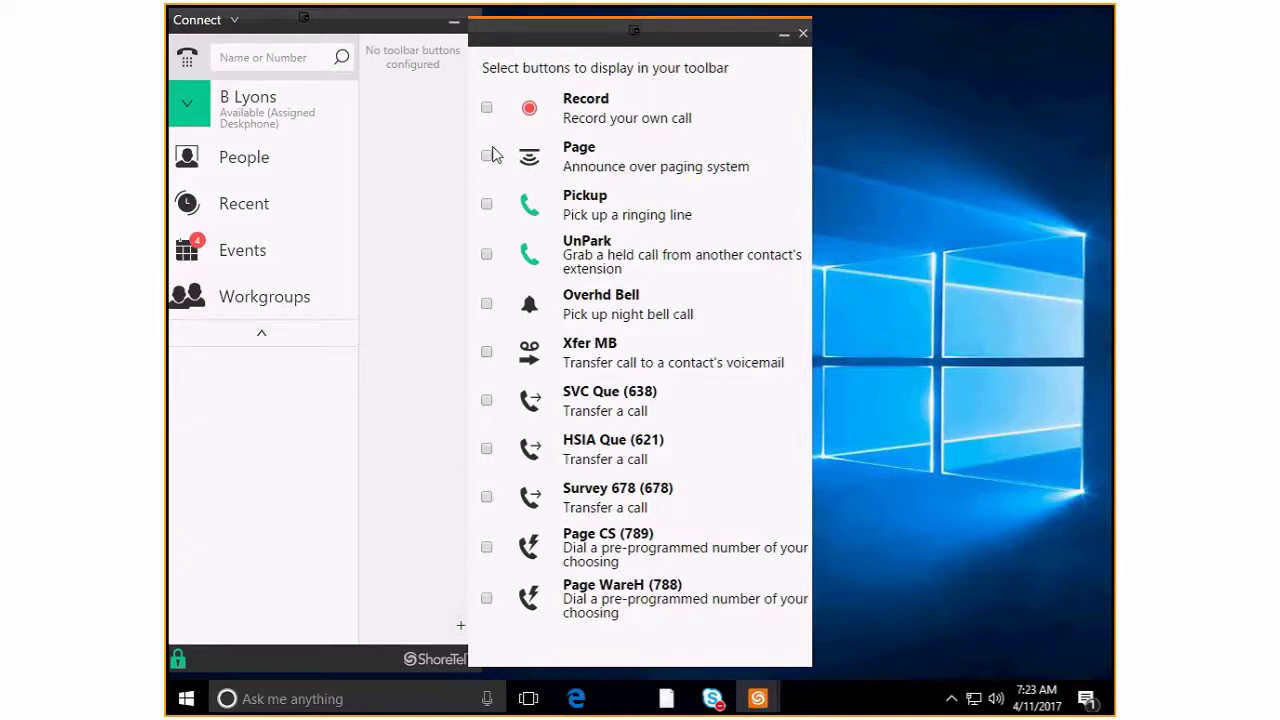
left_click(487, 157)
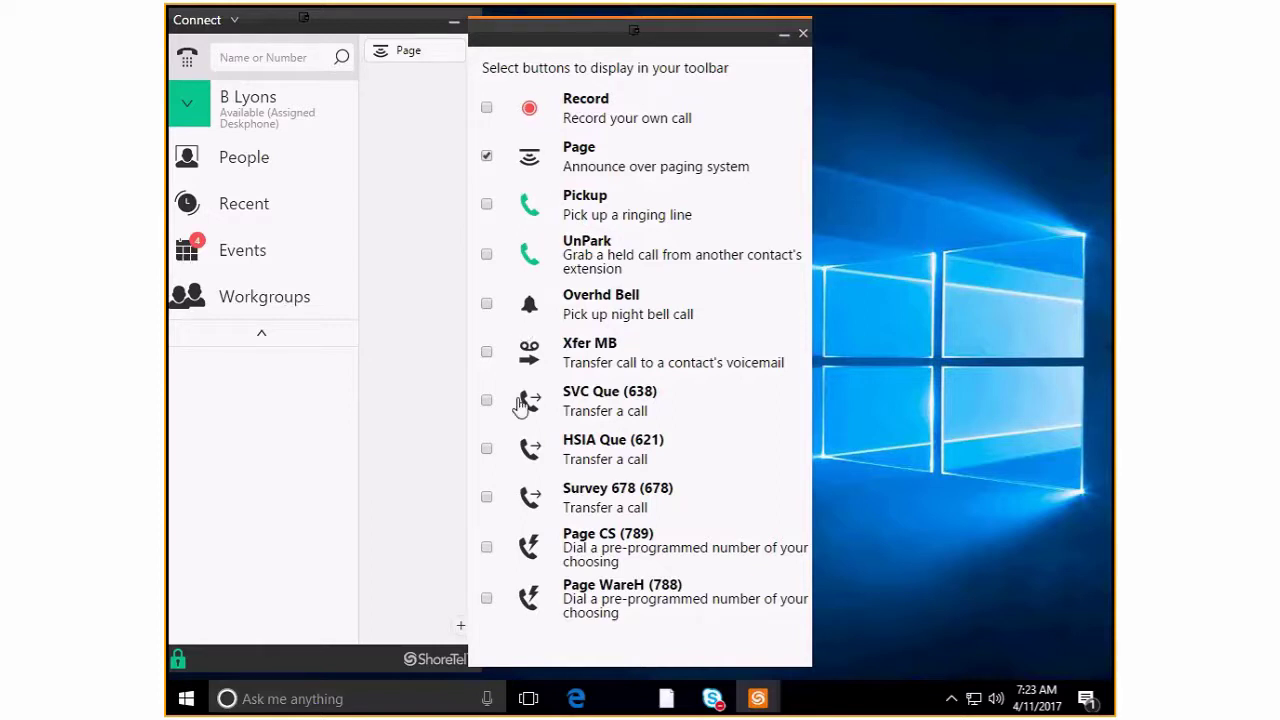
left_click(486, 600)
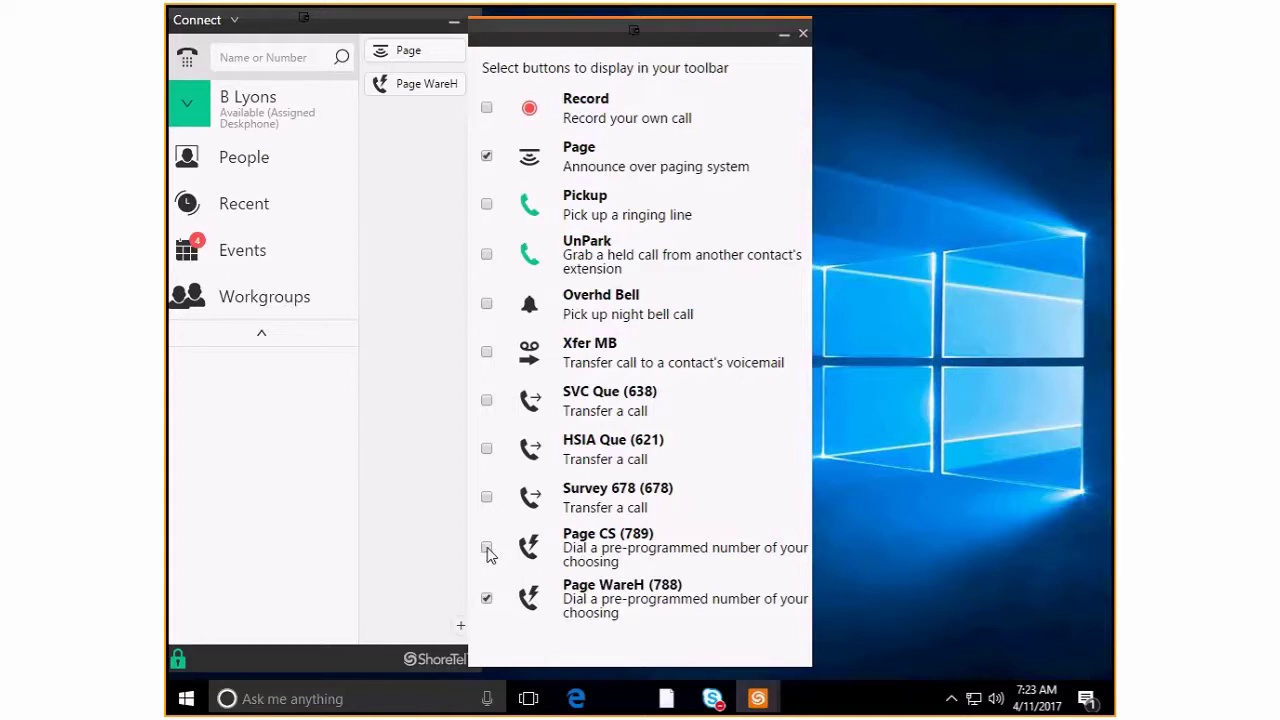
left_click(487, 549)
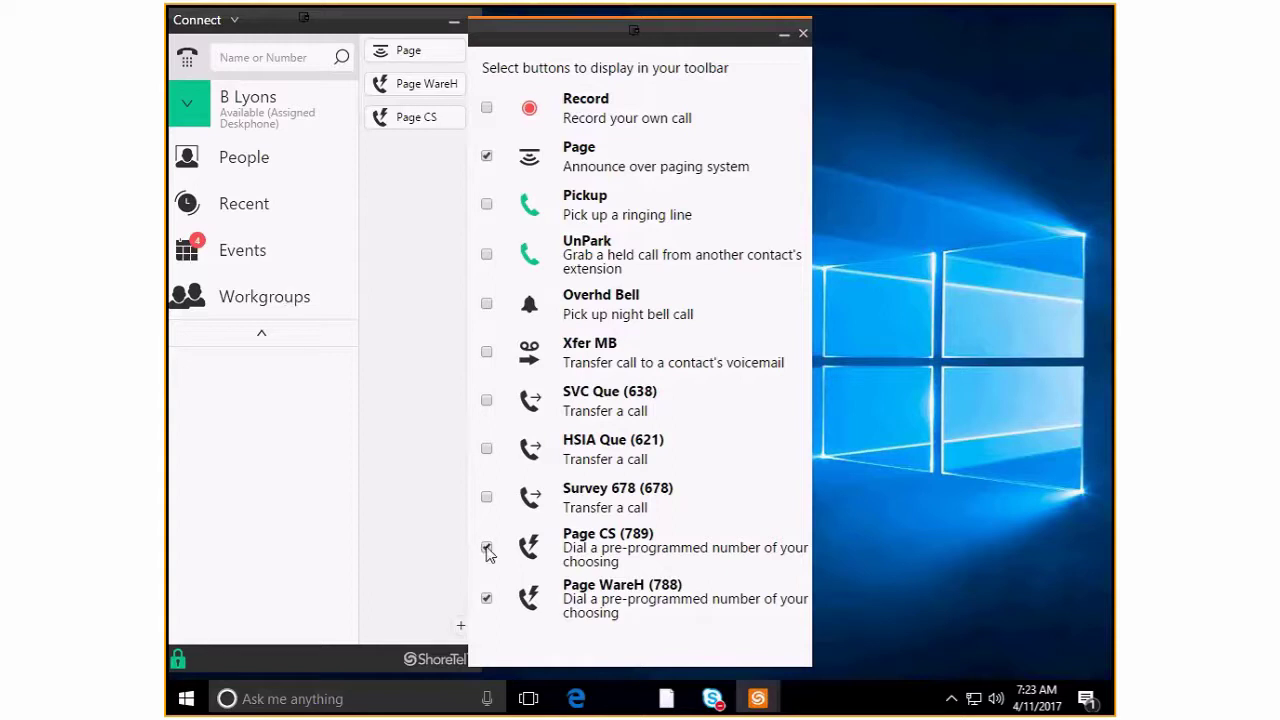
left_click(486, 549)
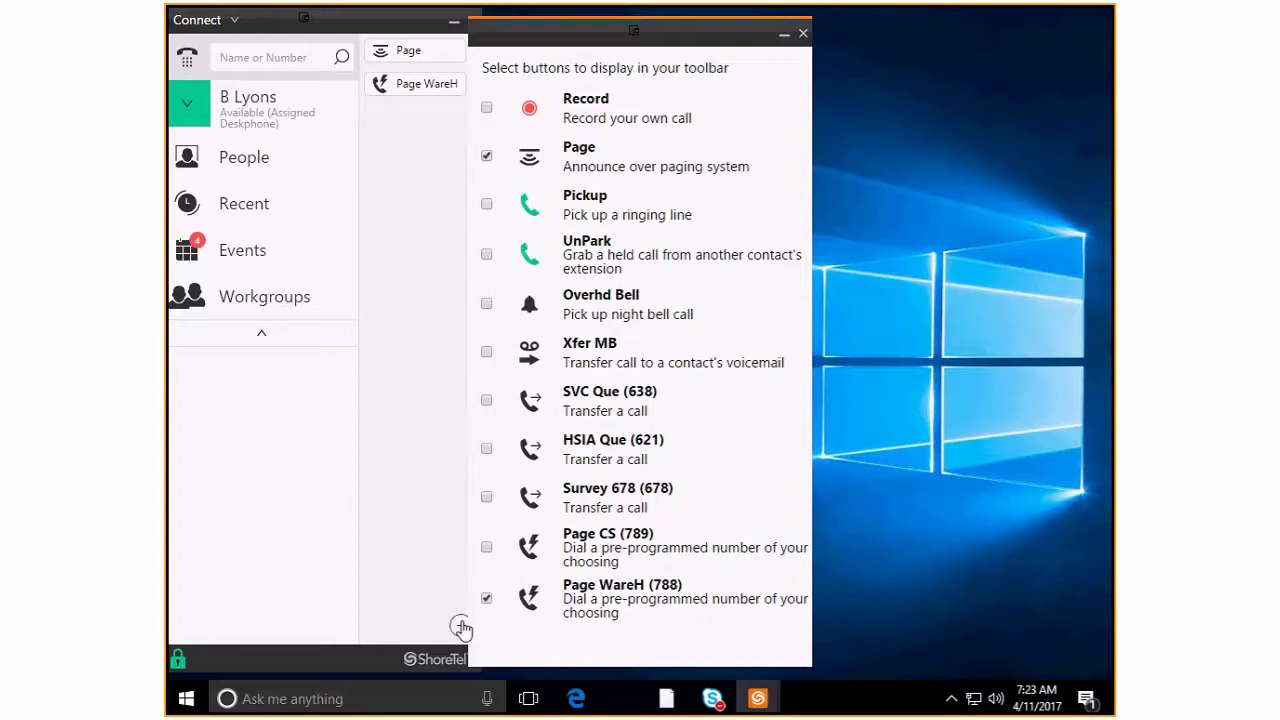
left_click(485, 549)
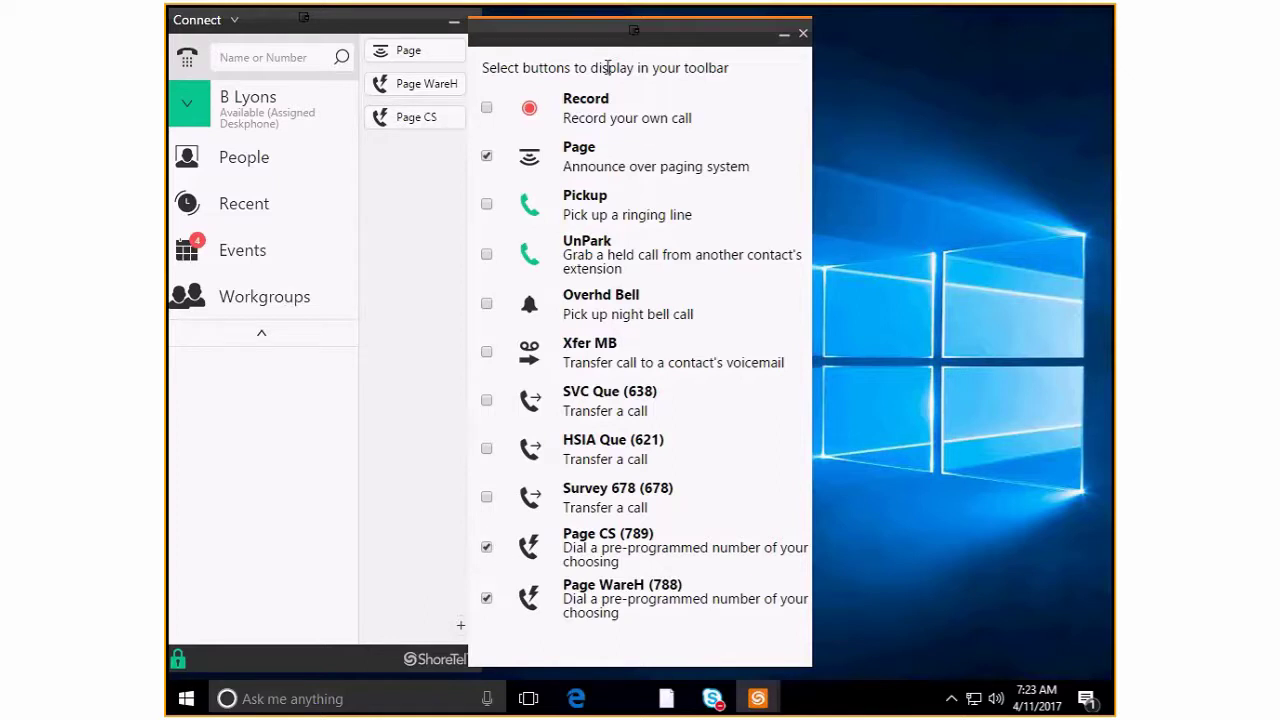
left_click(803, 33)
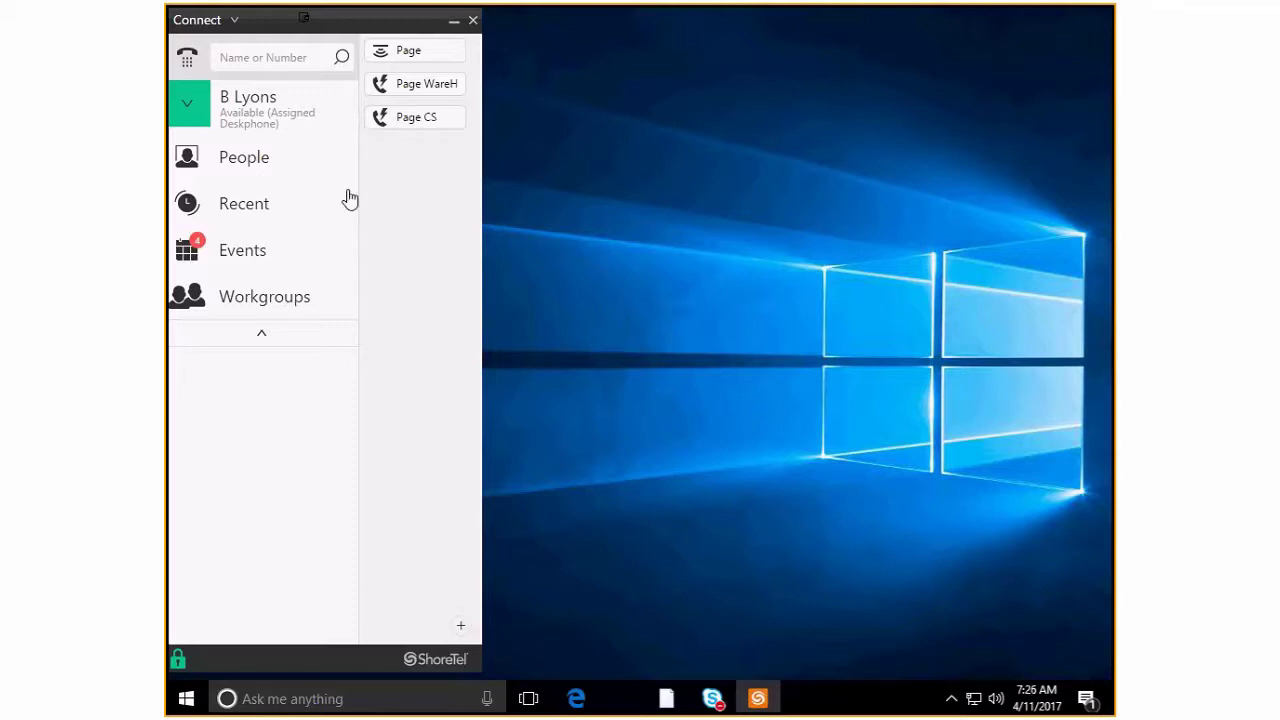
Search the directory for a colleague by first name.
left_click(229, 57)
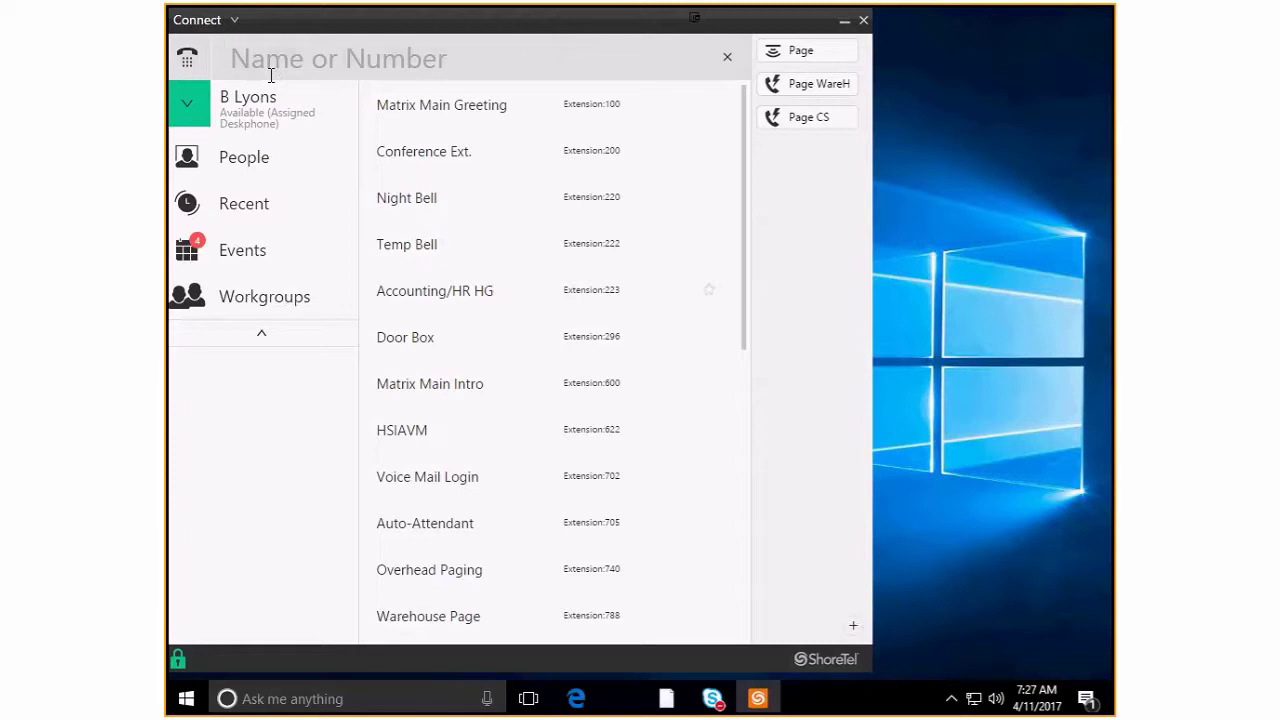
type("krizzi")
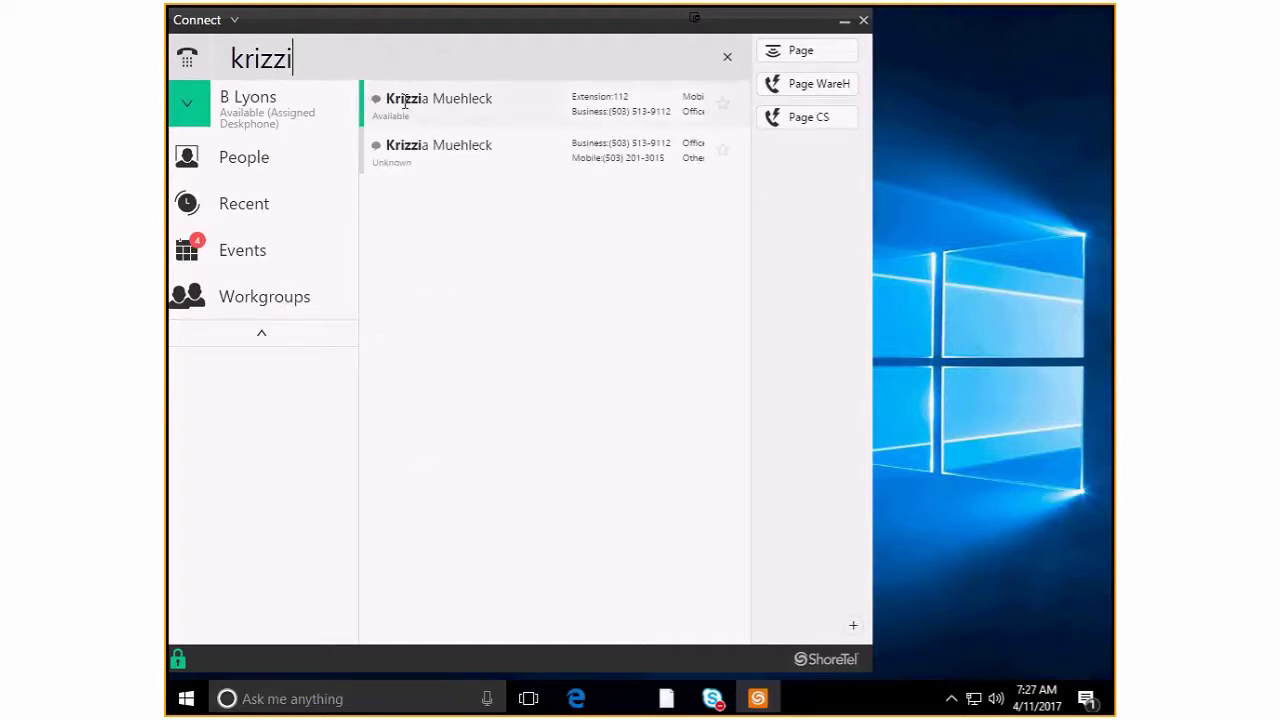
Turn off the phone number display in the contact search results and turn it back on.
right_click(510, 118)
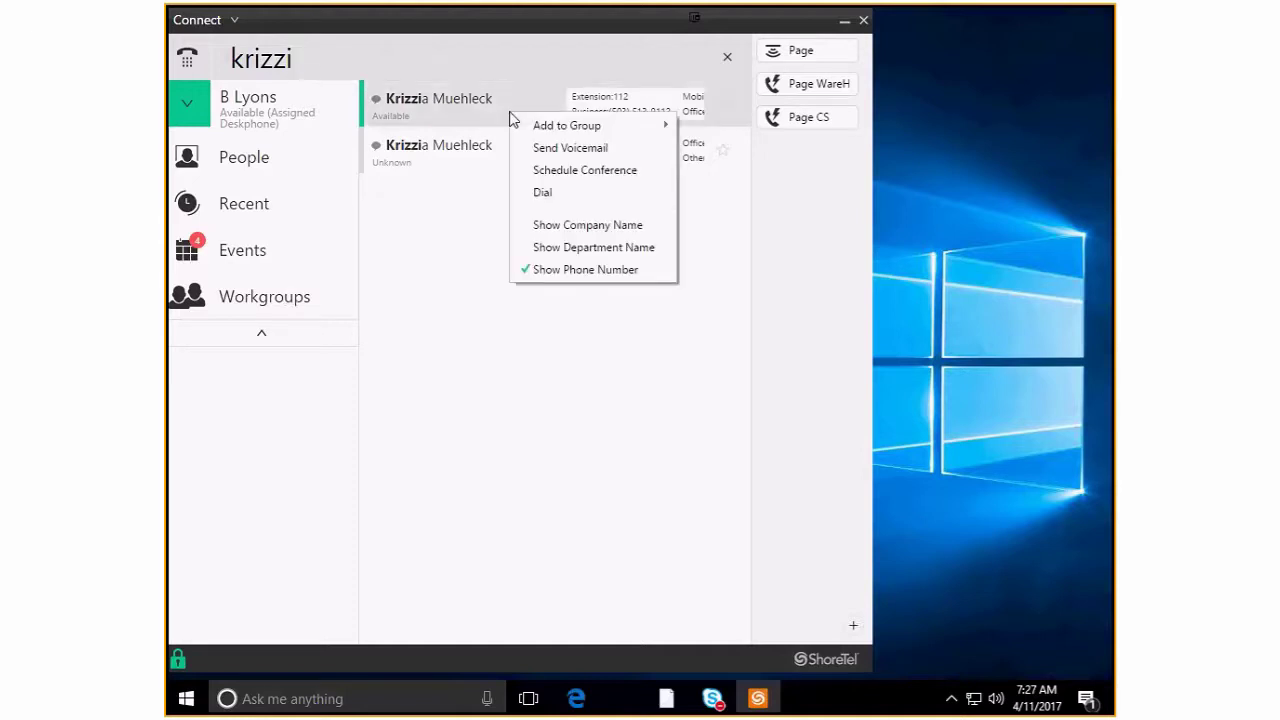
left_click(546, 270)
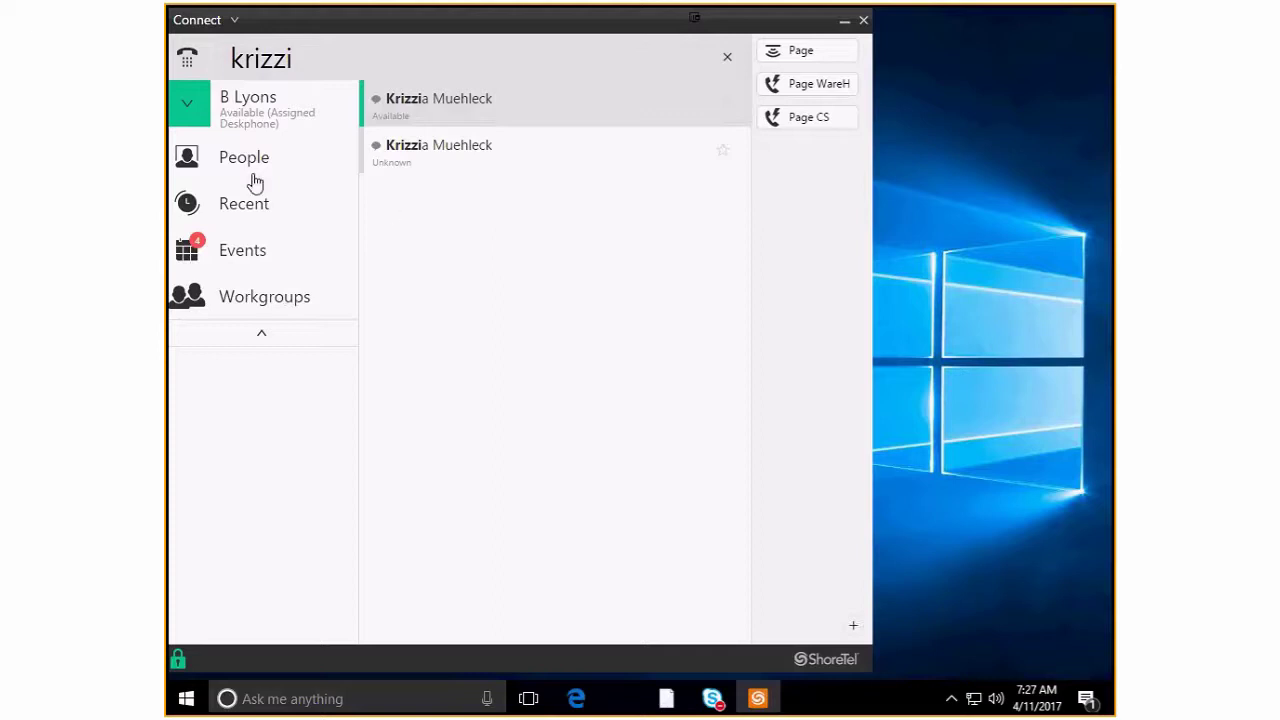
right_click(533, 120)
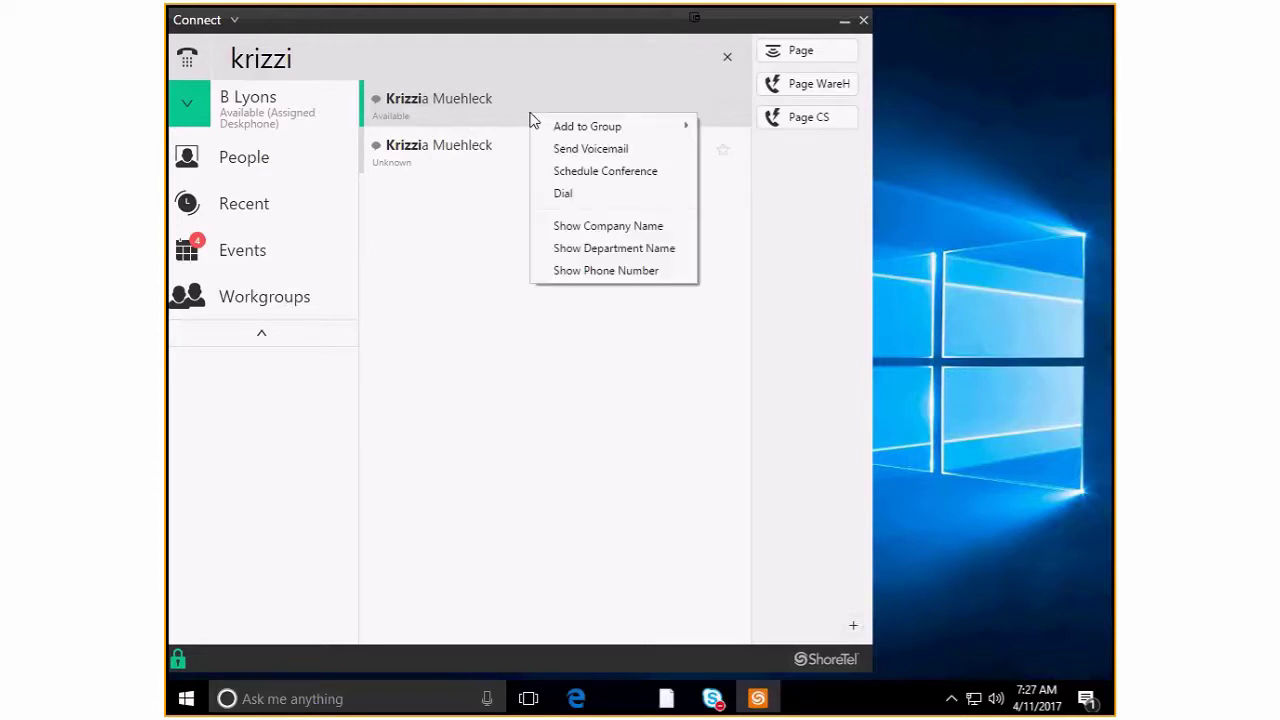
left_click(578, 272)
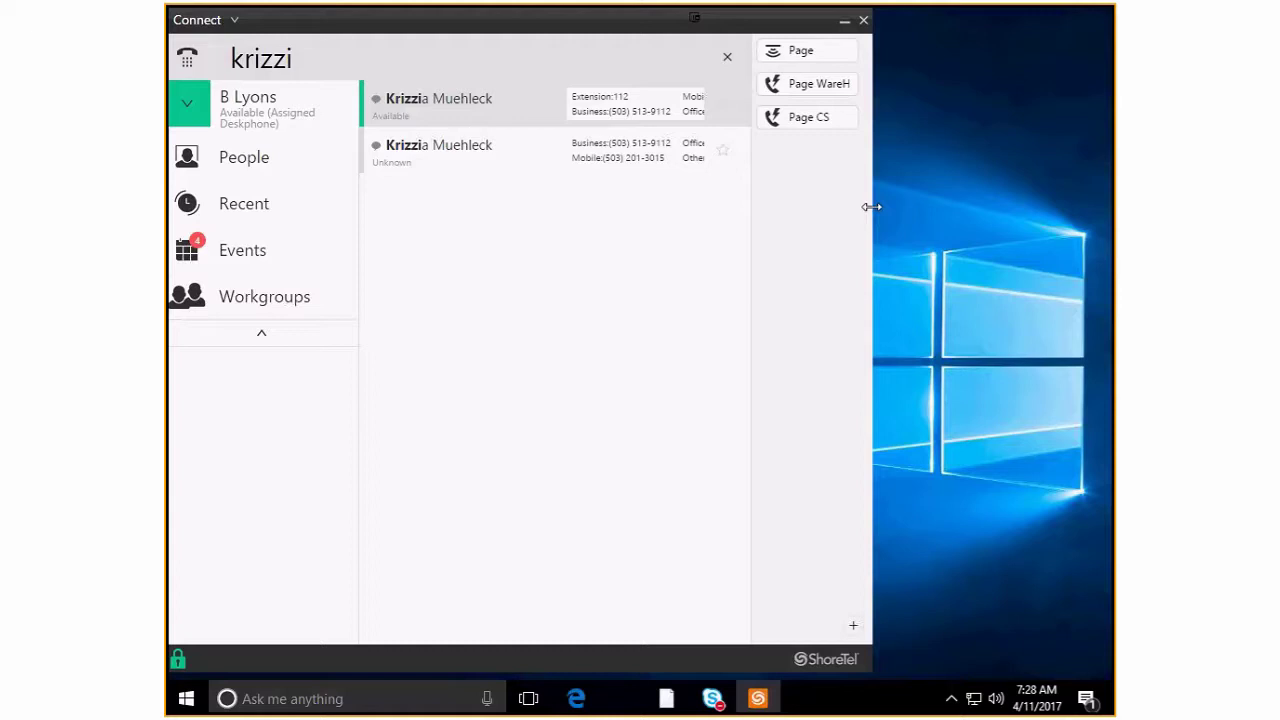
Widen the window and mark the available contact in the search results as a favorite.
left_click_drag(872, 207, 1046, 207)
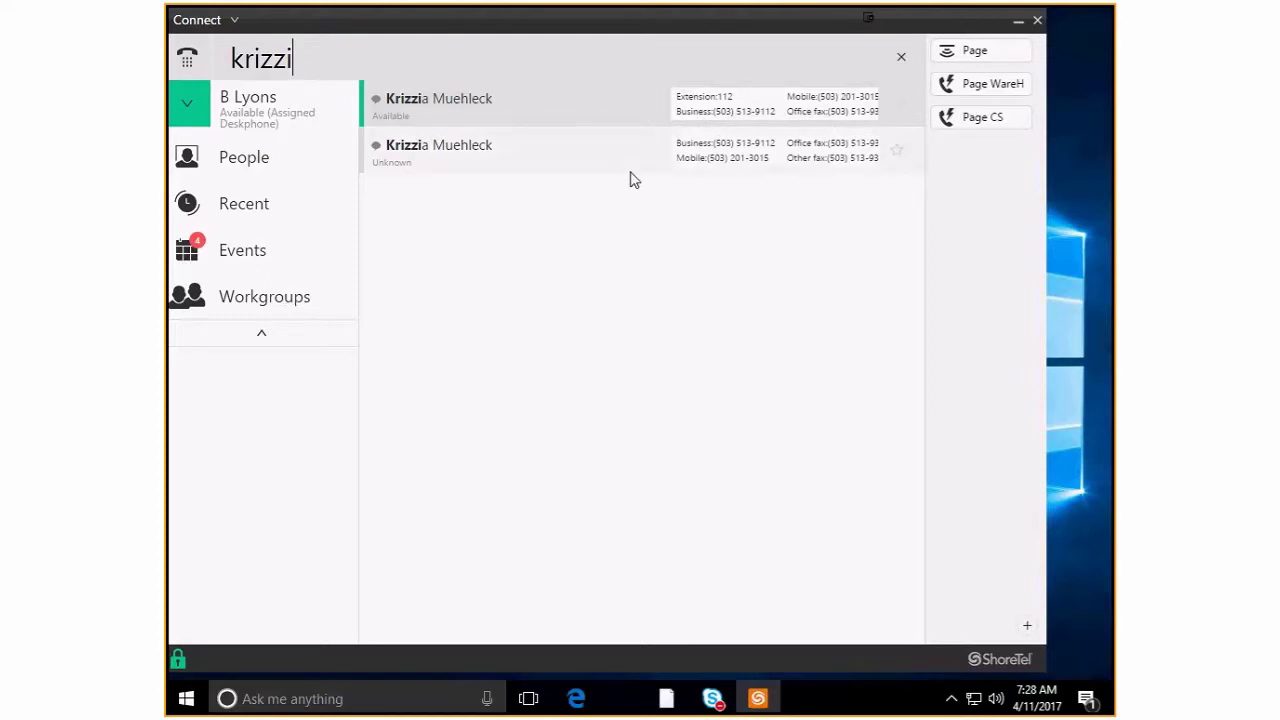
left_click(897, 107)
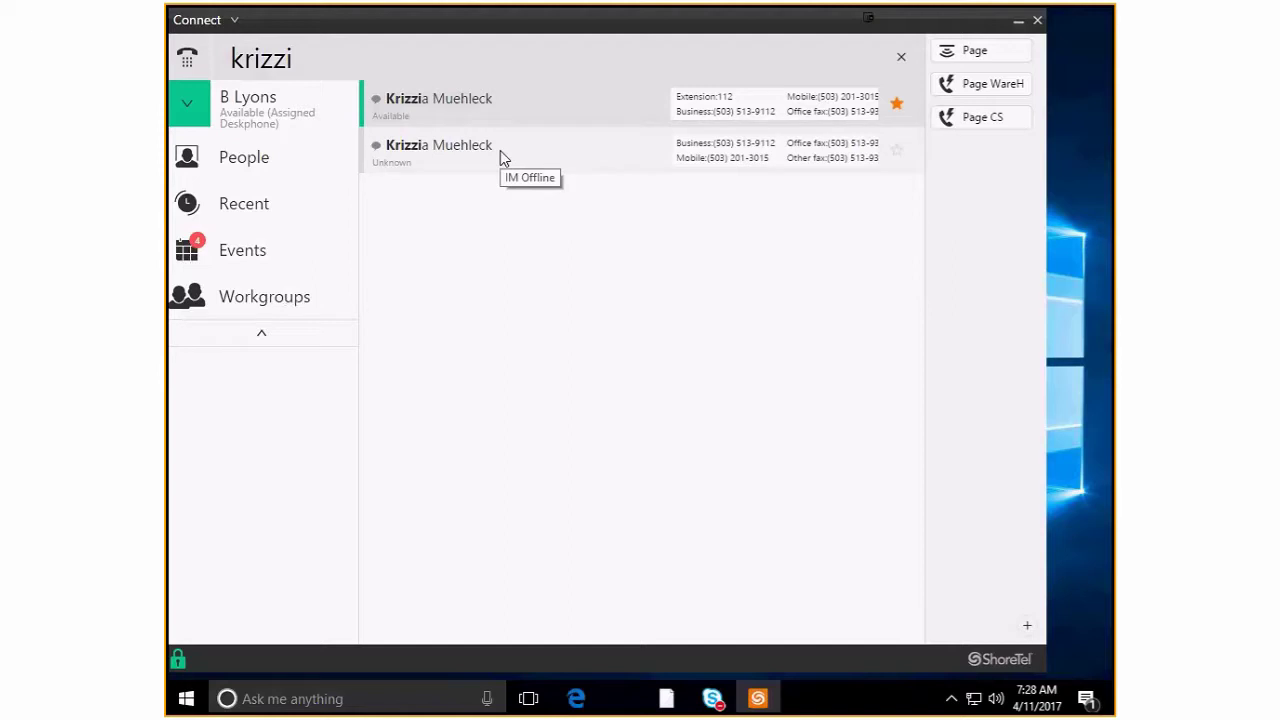
Open the favorite contact's card, clear the directory search, view the contact's calling options and collapse the card.
left_click(543, 115)
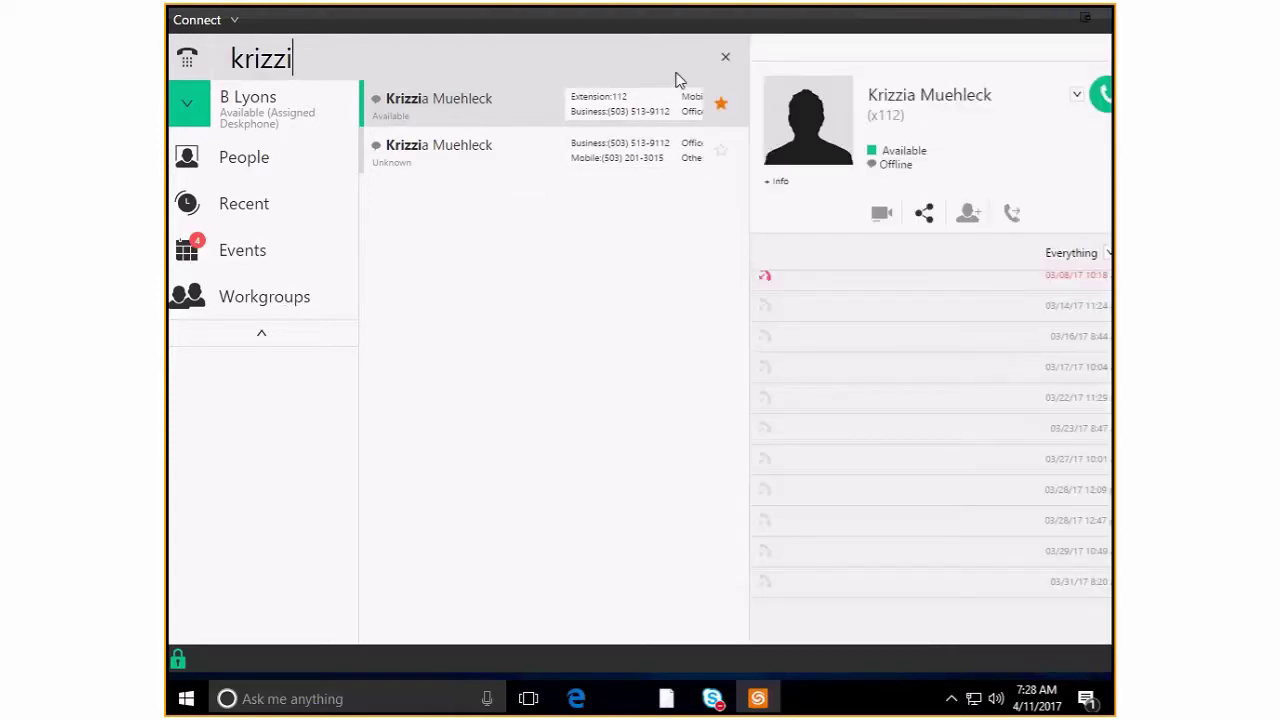
left_click(727, 60)
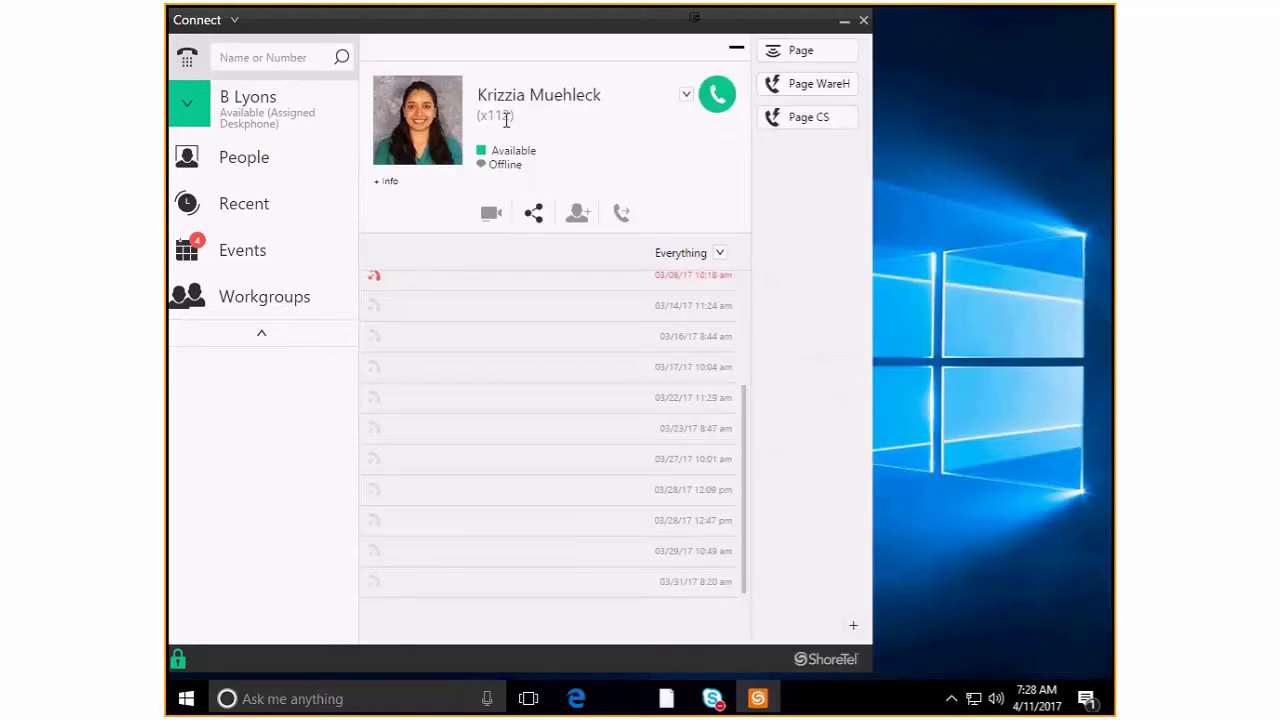
left_click(687, 97)
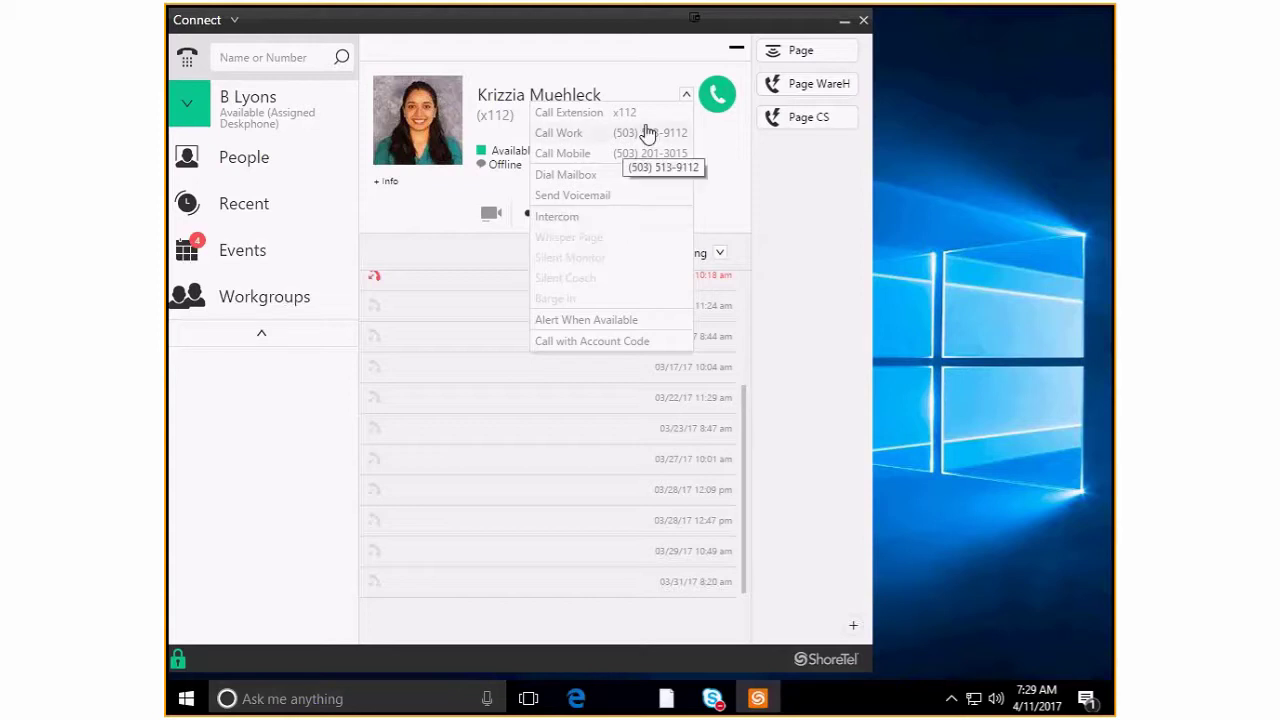
left_click(736, 48)
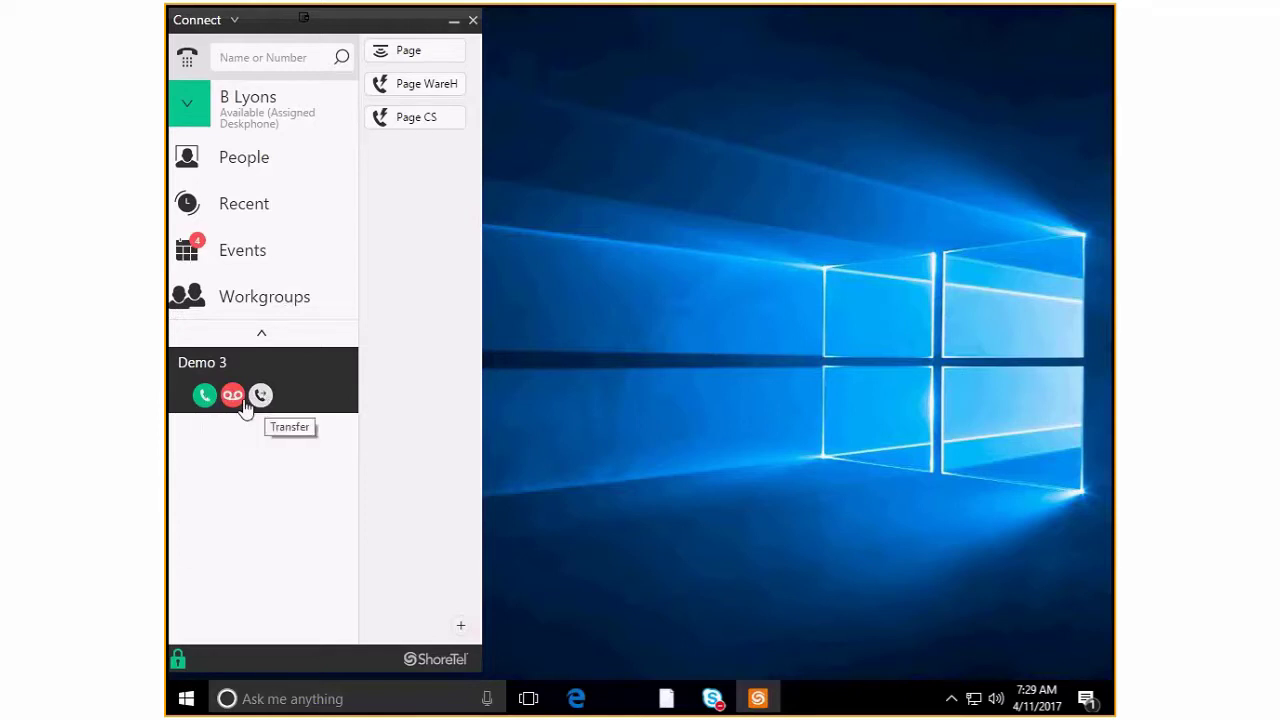
Answer the incoming call from Demo 3 and open its transfer options.
left_click(202, 401)
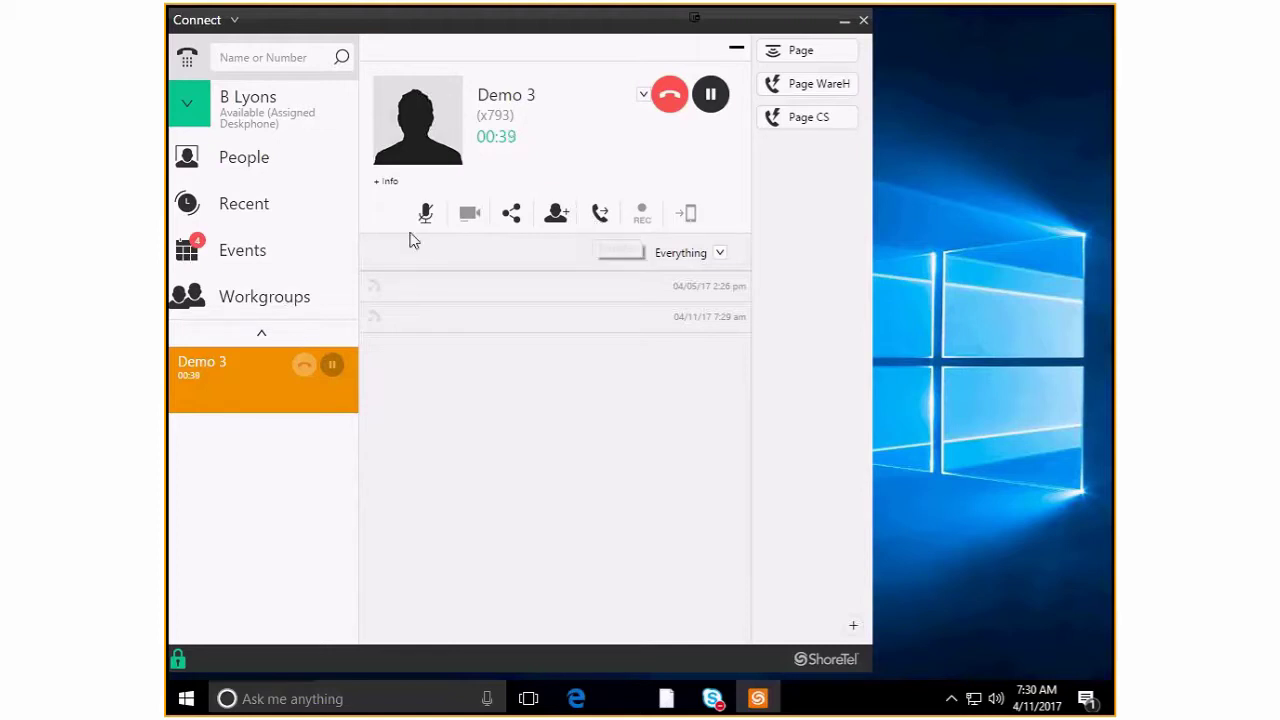
left_click(601, 216)
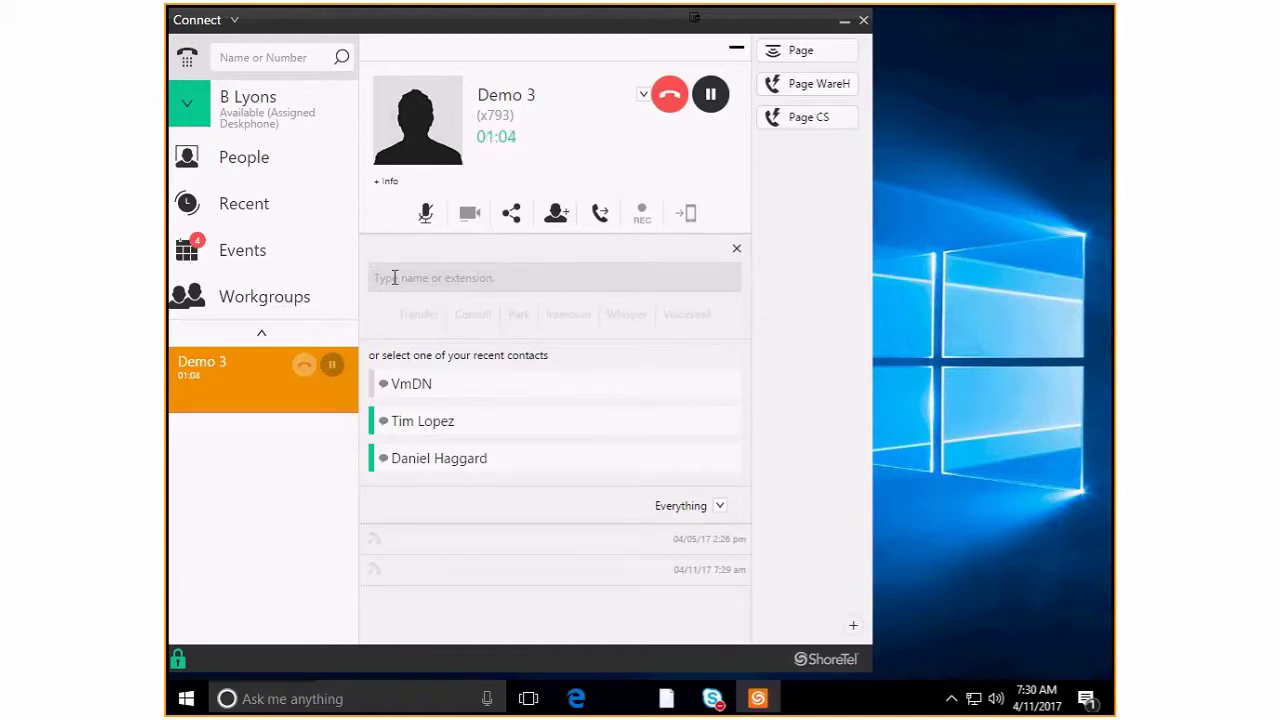
type("krizz")
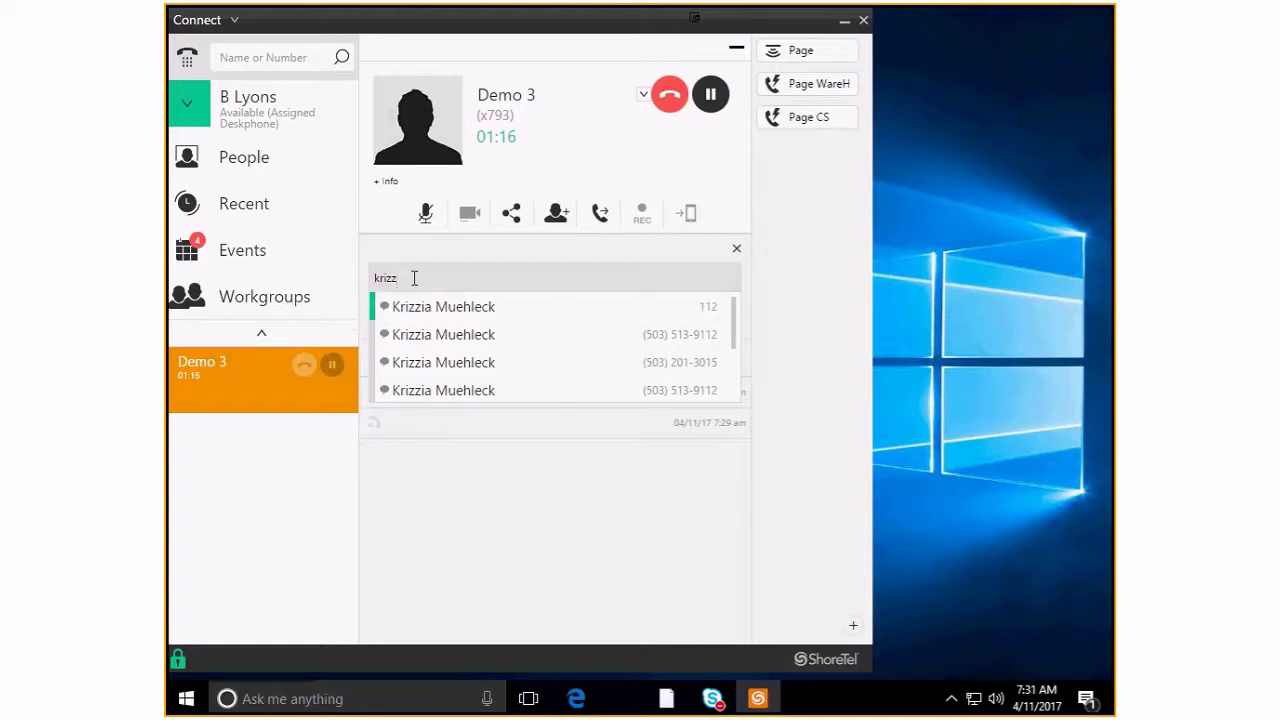
key("BackSpace")
key("BackSpace")
key("BackSpace")
key("BackSpace")
key("BackSpace")
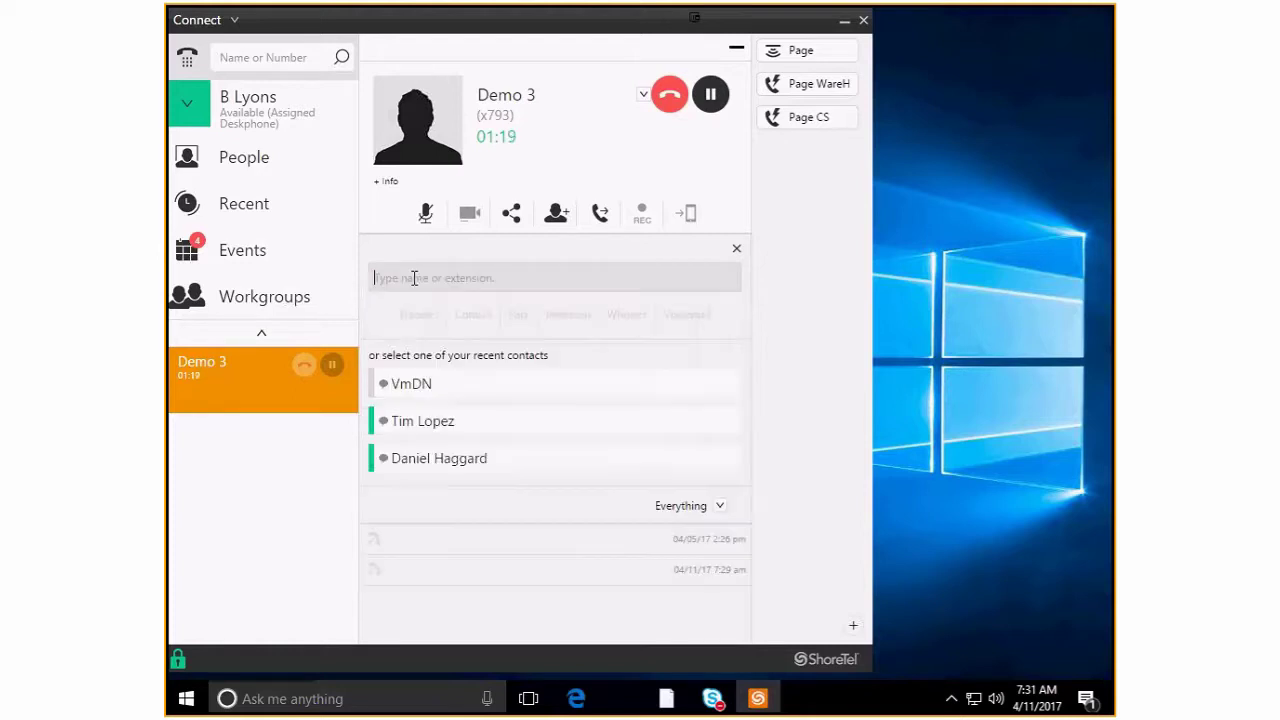
Search the transfer recipients by another colleague's first name and browse the matches for their availability.
type("davi")
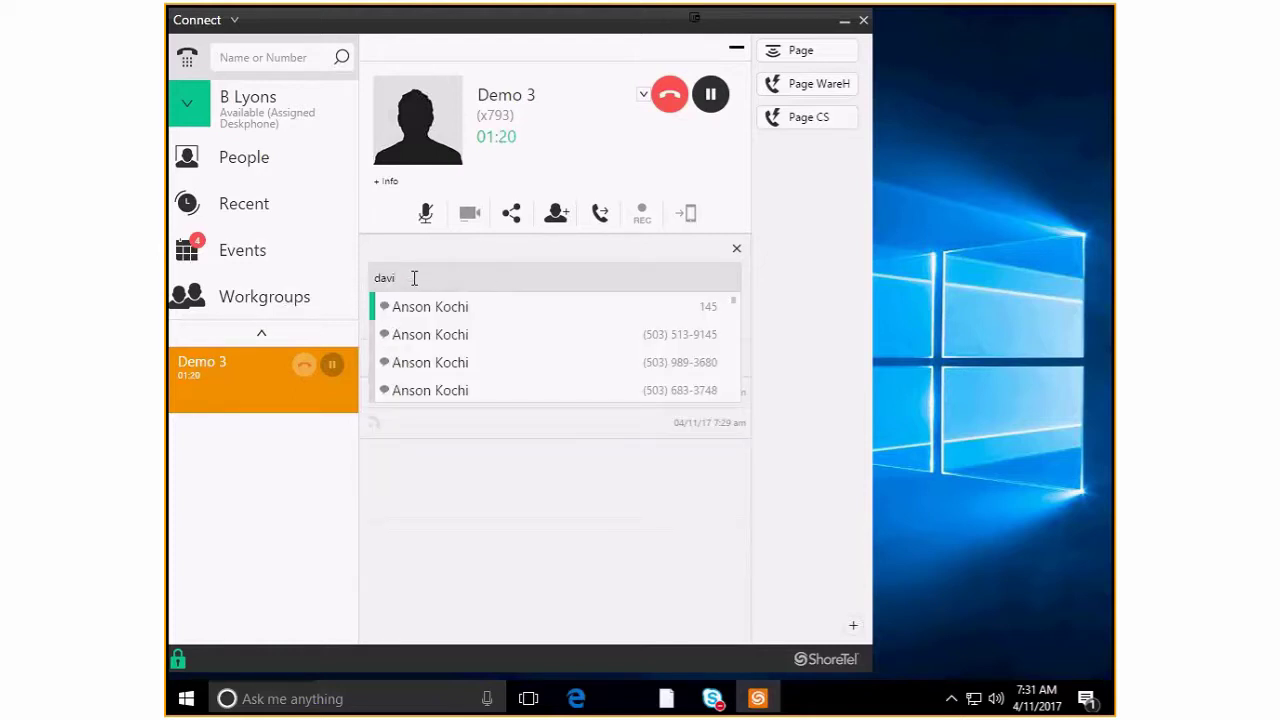
type("d")
scroll(457, 334, "down", 1)
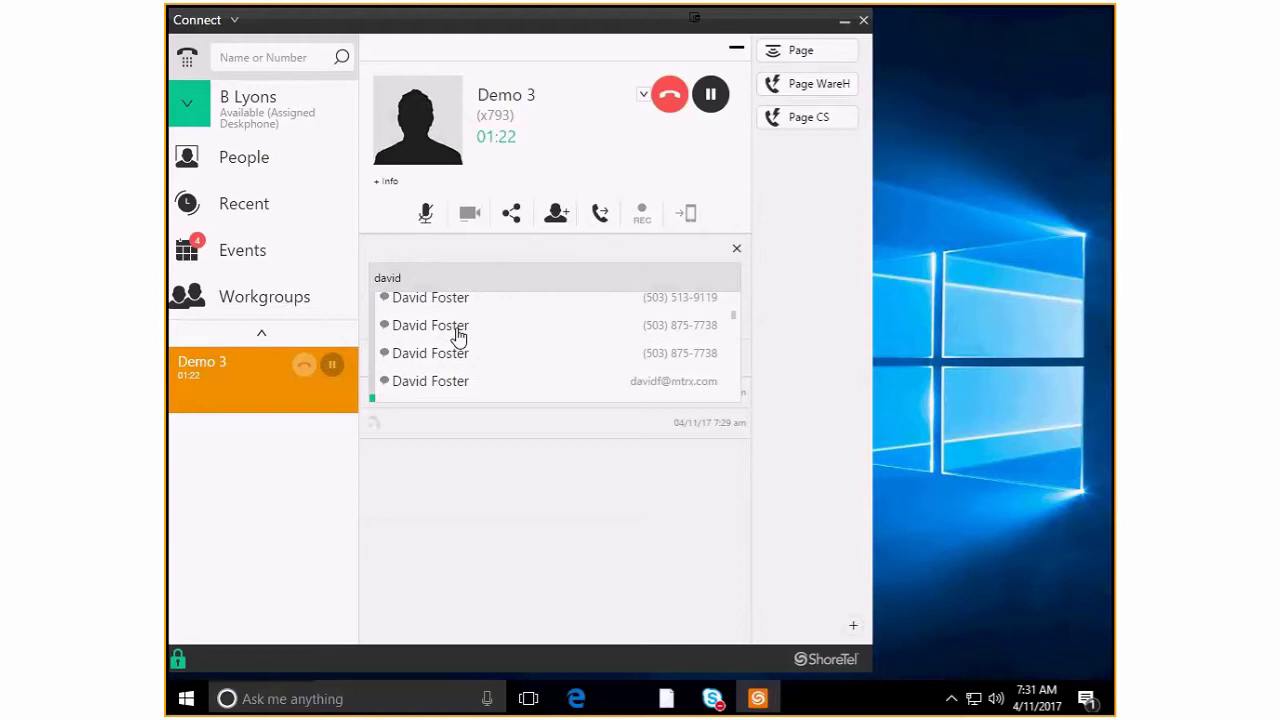
scroll(457, 334, "down", 3)
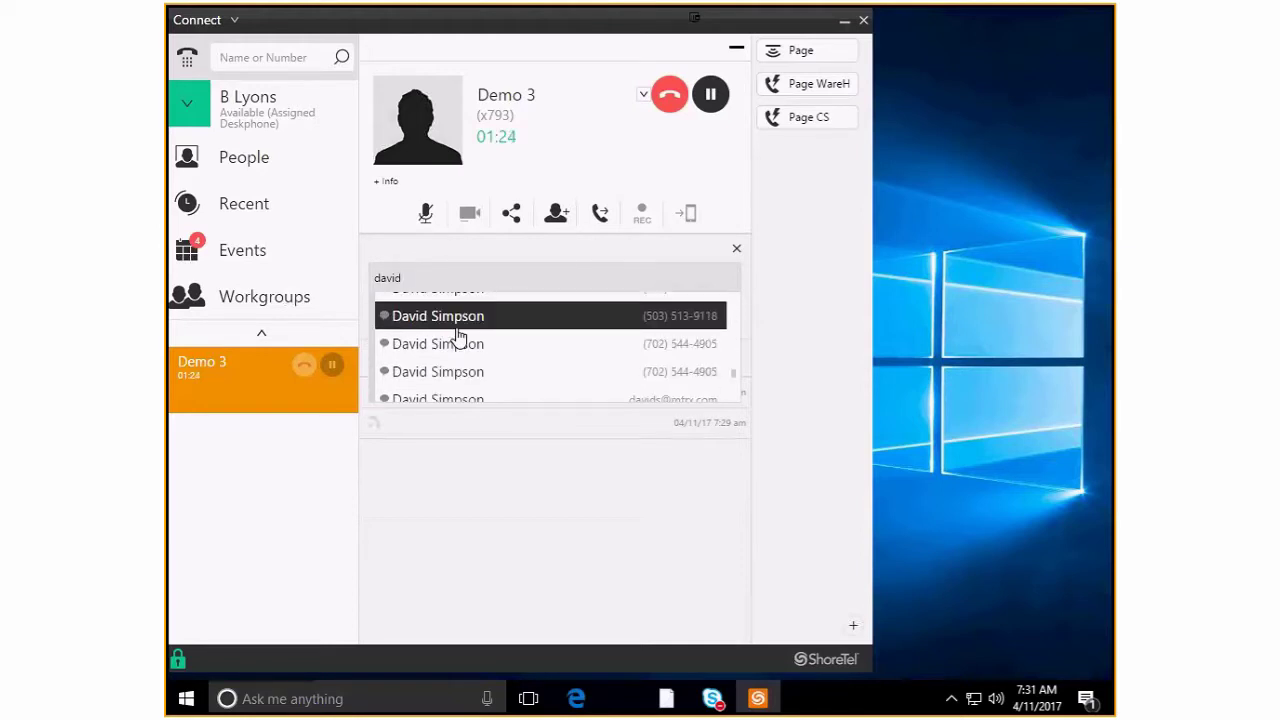
scroll(457, 337, "up", 1)
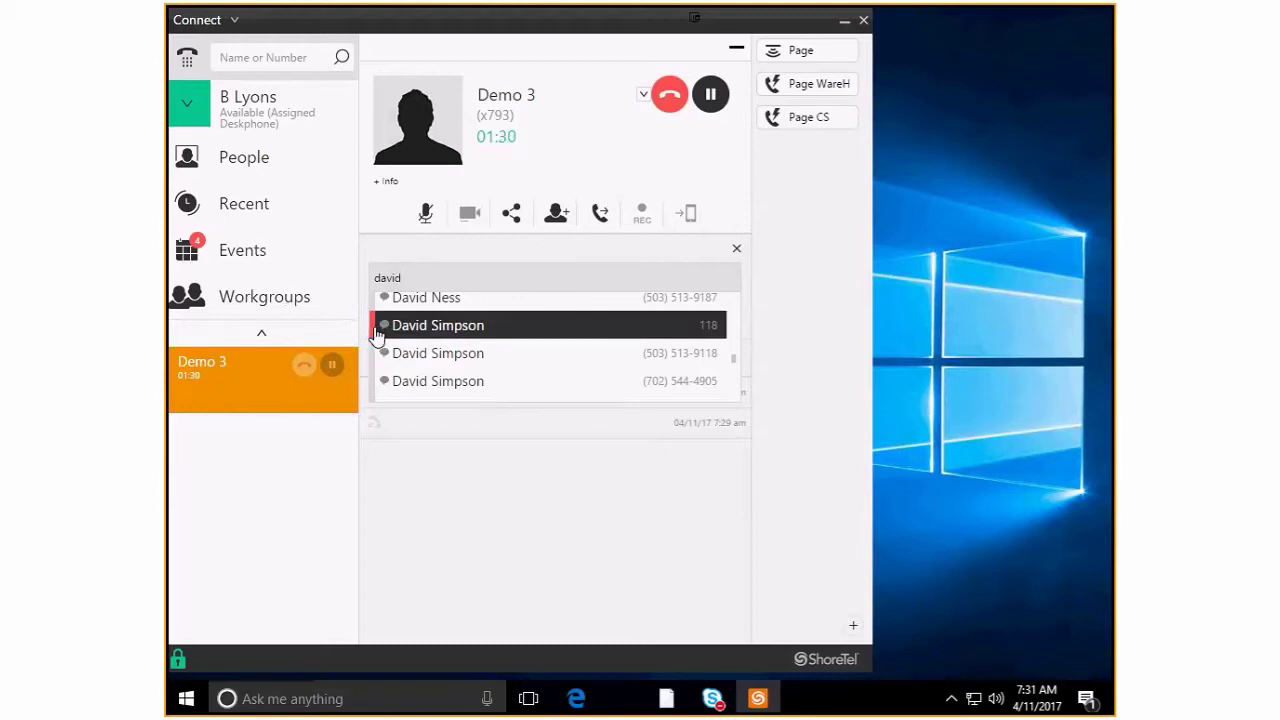
Replace the recipient search with the favorite contact's first name and choose their extension as the transfer recipient.
double_click(382, 277)
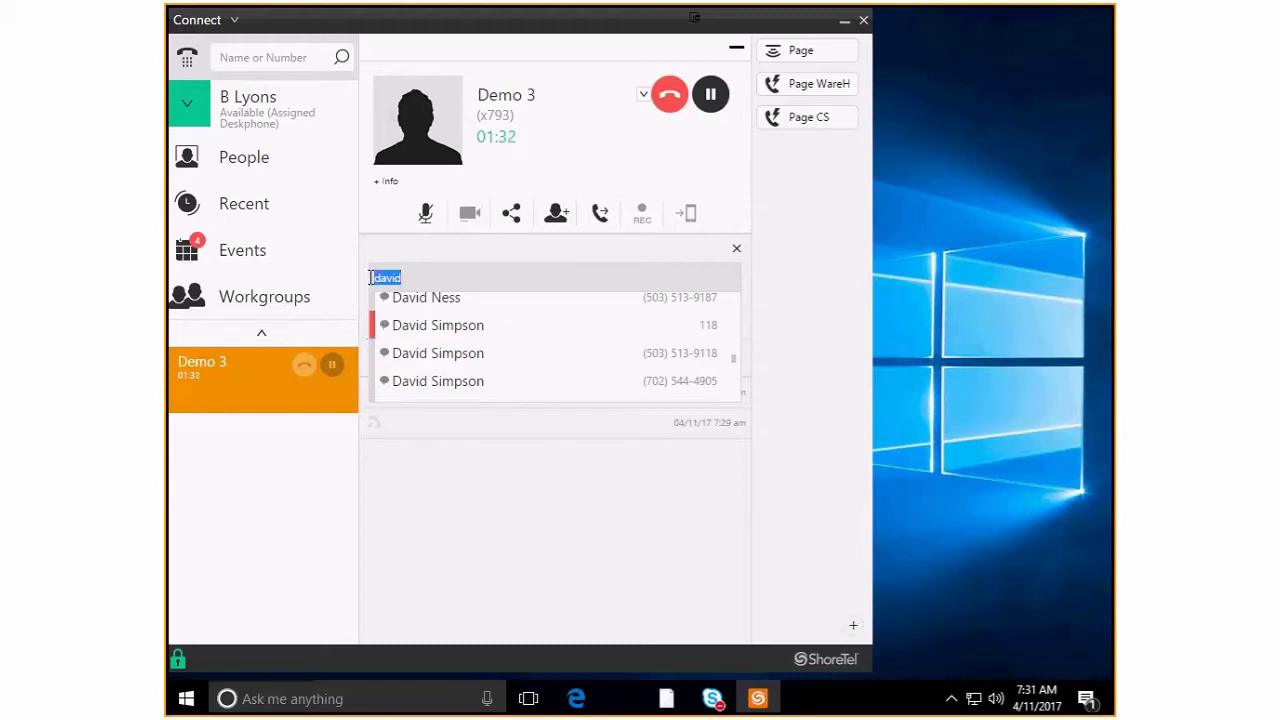
type("krizz")
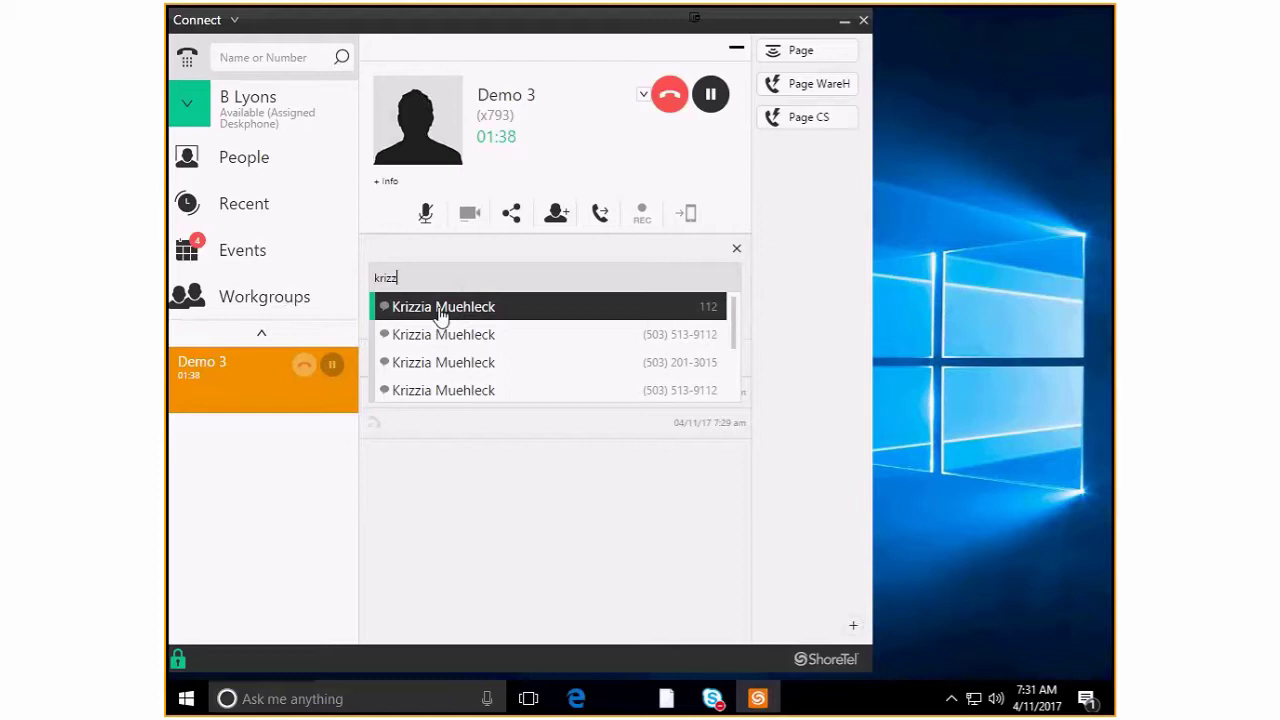
left_click(440, 310)
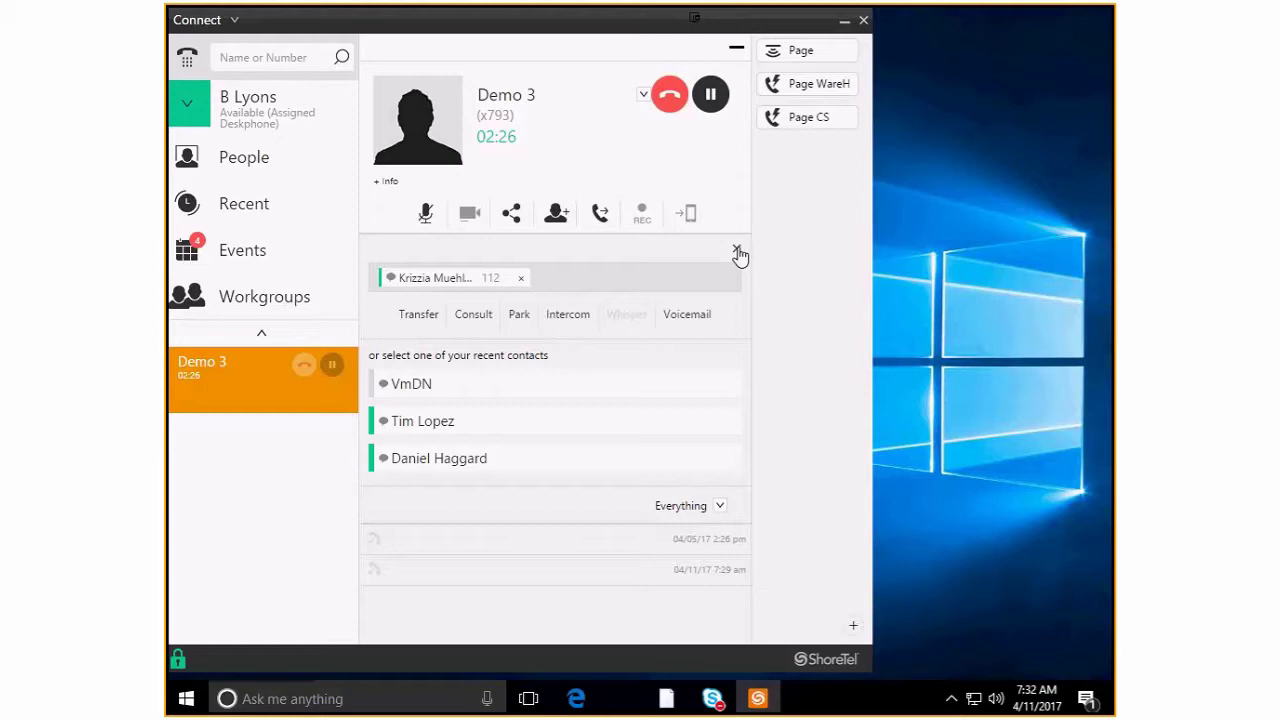
Place the Demo 3 call on hold and resume it.
left_click(711, 94)
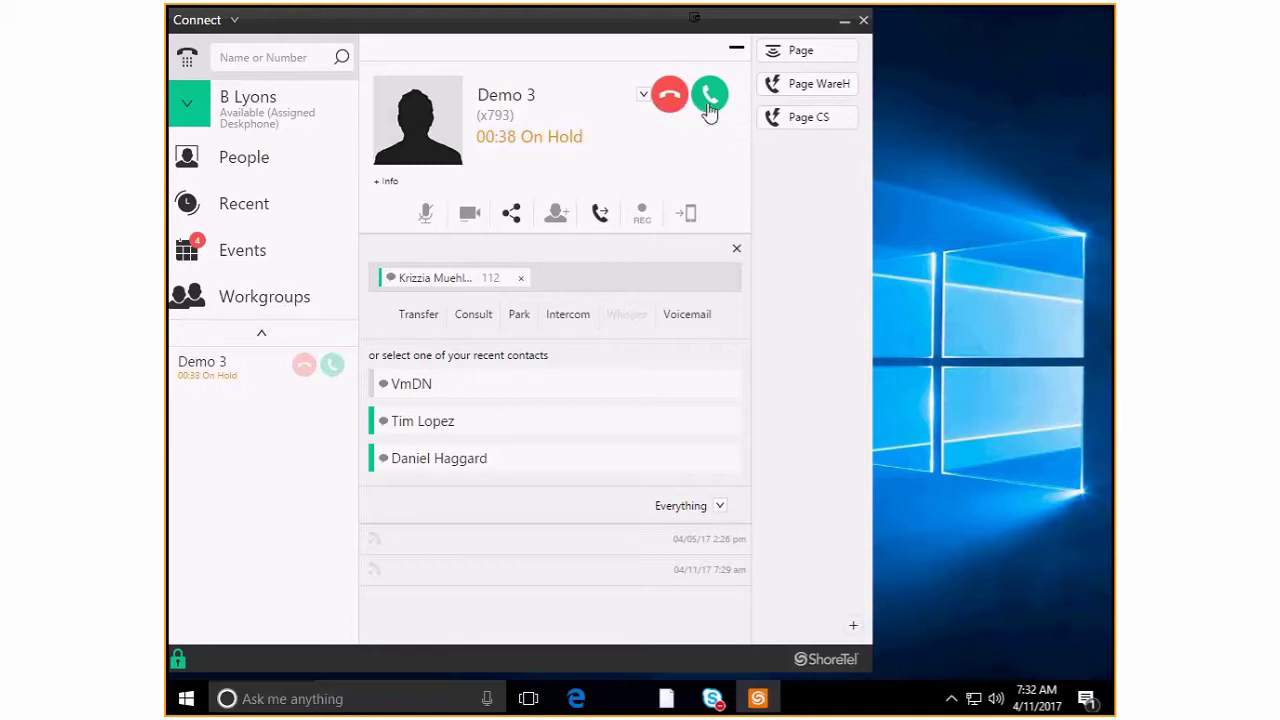
left_click(709, 97)
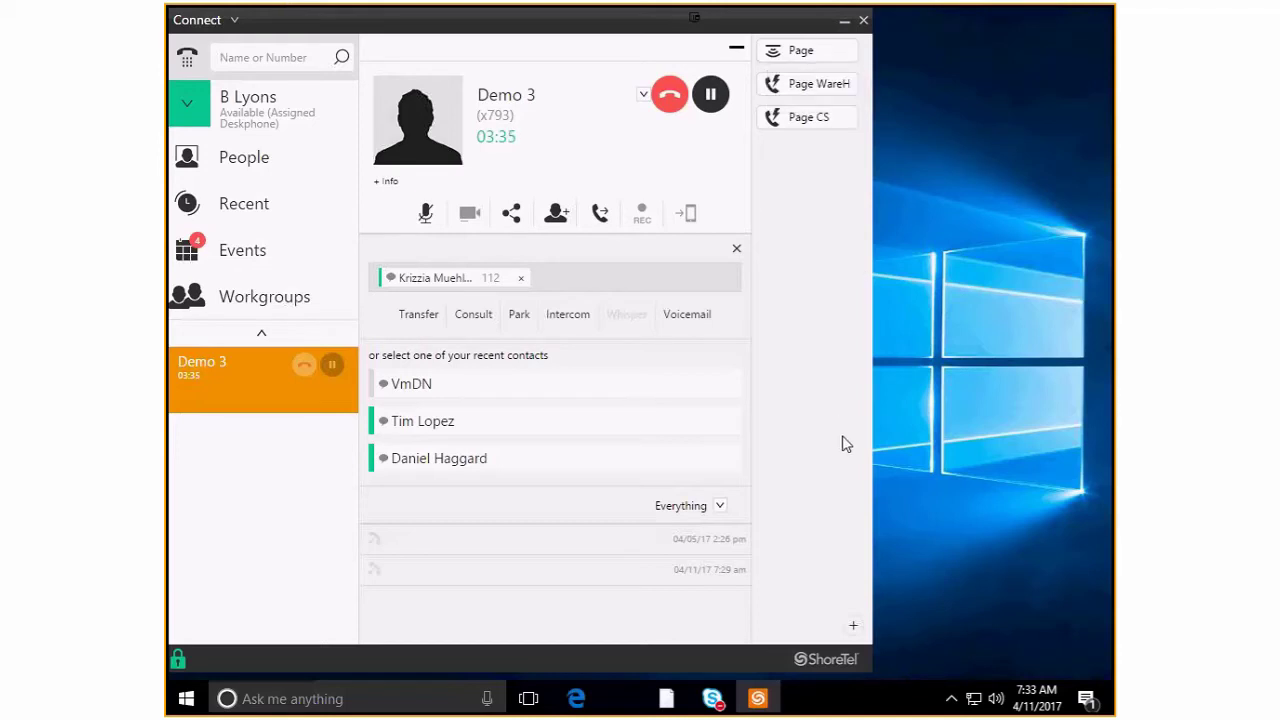
Review the list of available toolbar buttons and close it.
left_click(852, 627)
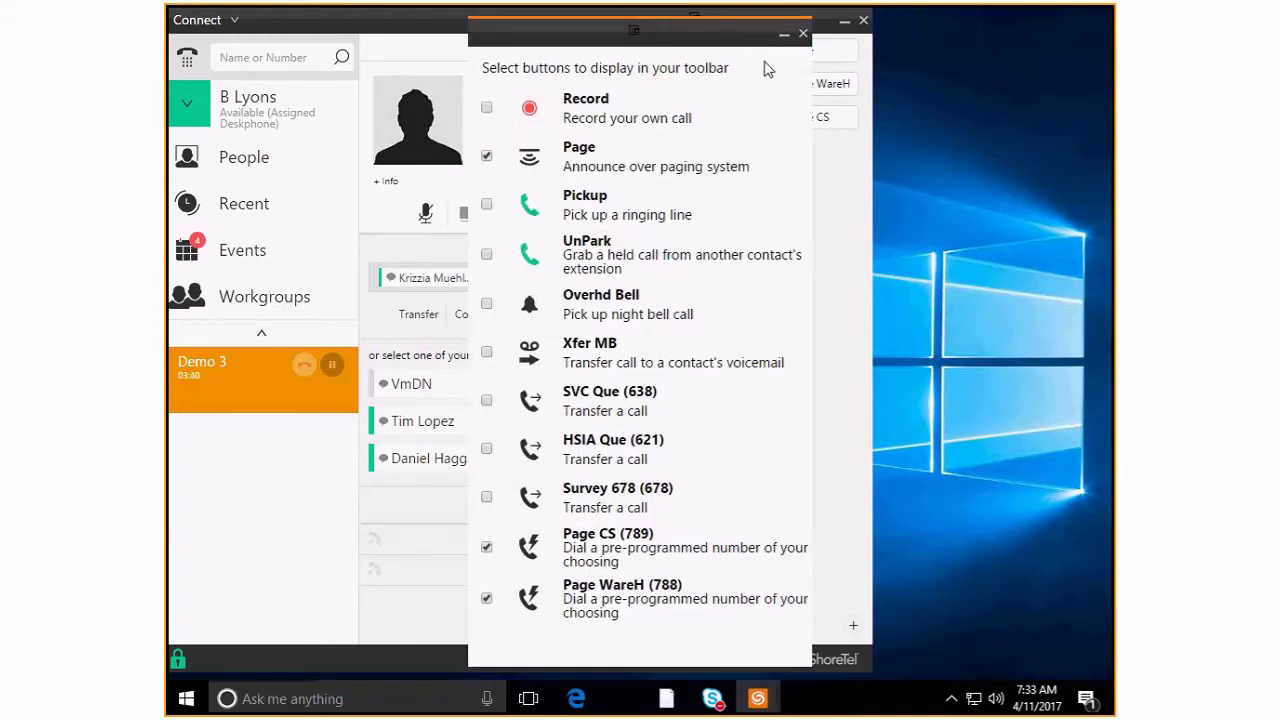
left_click(829, 191)
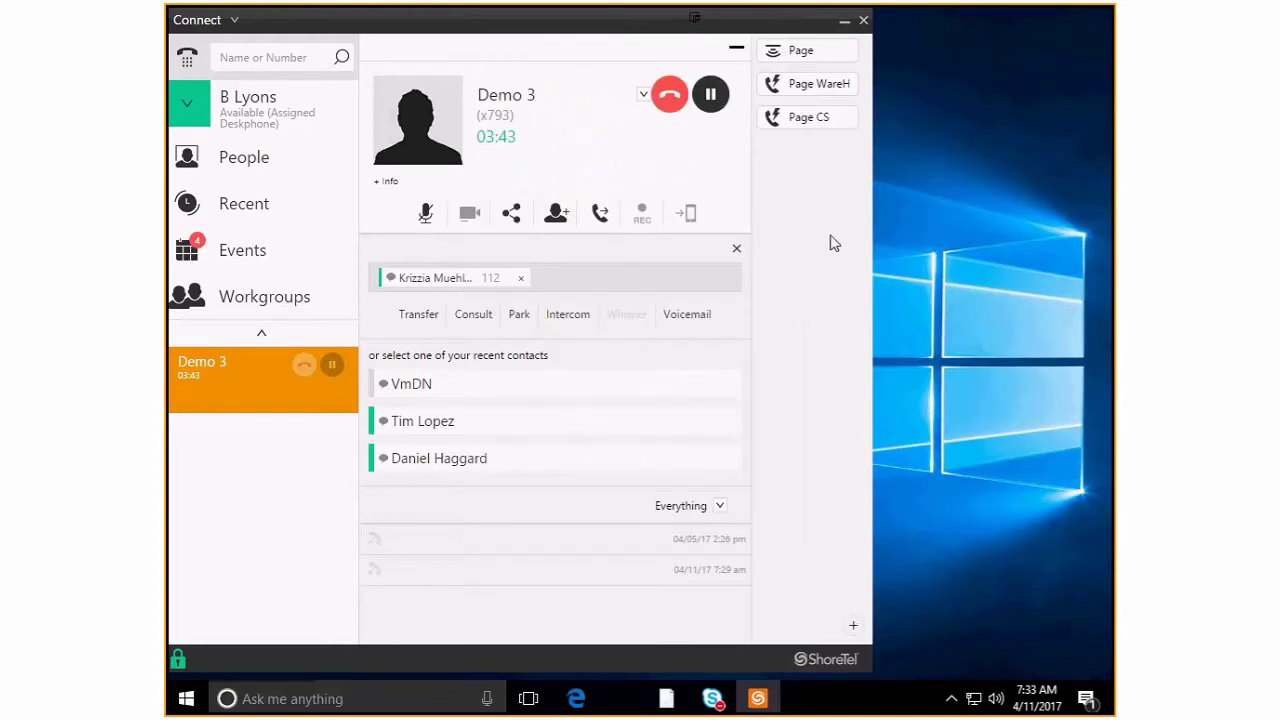